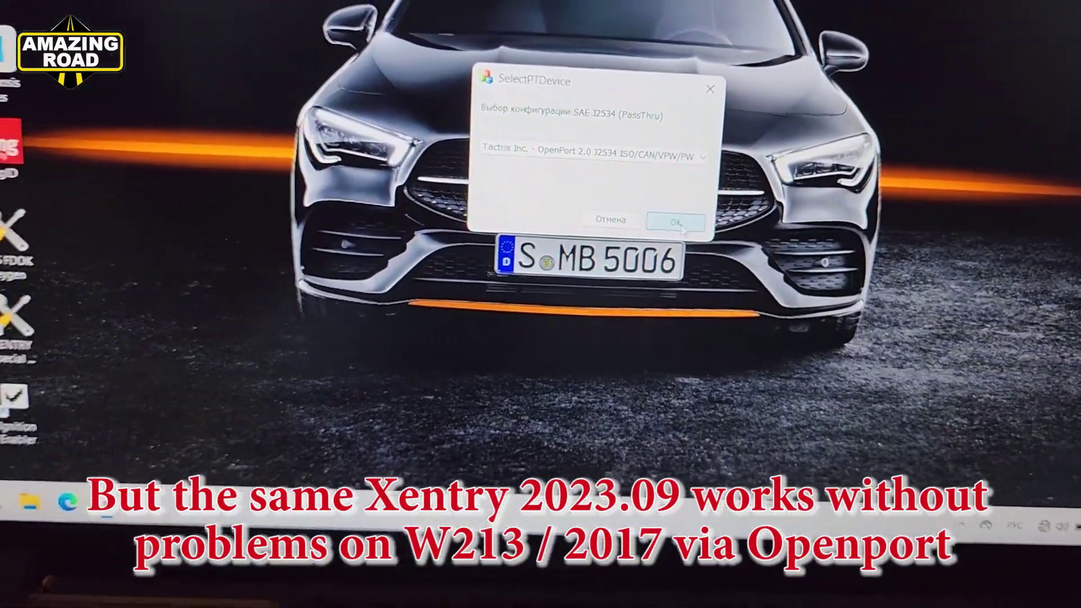
# Connect with the OpenPort 2.0 J2534 configuration and open the ME engine control unit, acknowledging its safety instructions.
pyautogui.click(679, 222)
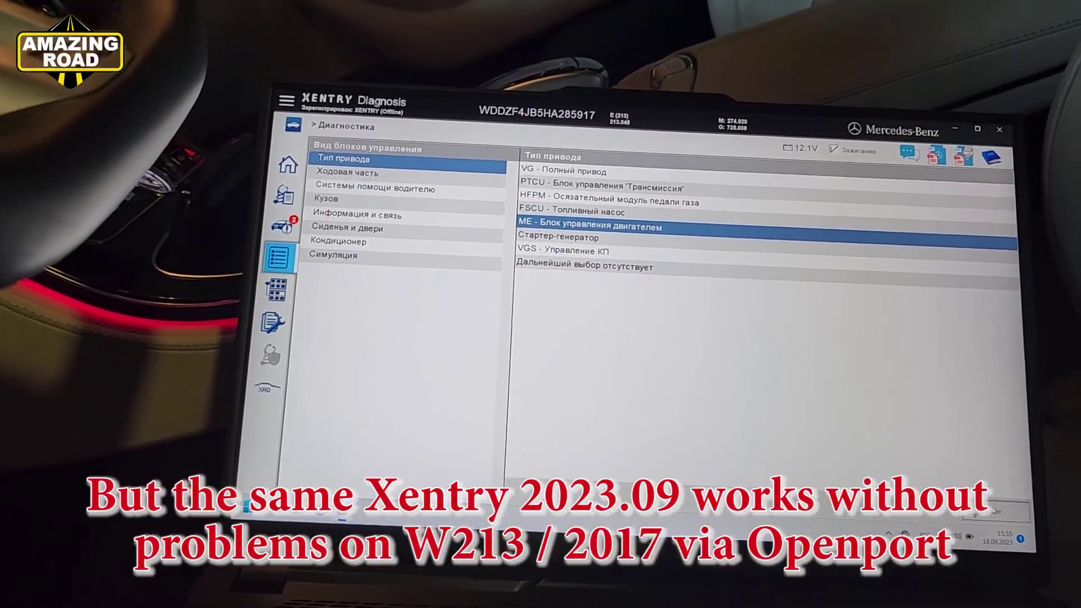
pyautogui.click(1005, 514)
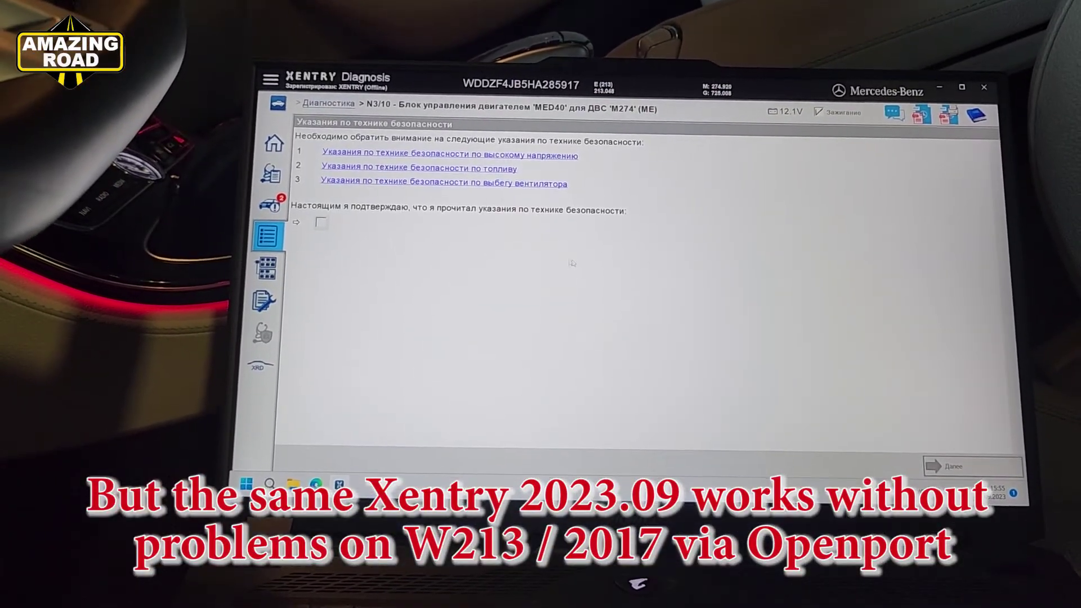
pyautogui.click(324, 228)
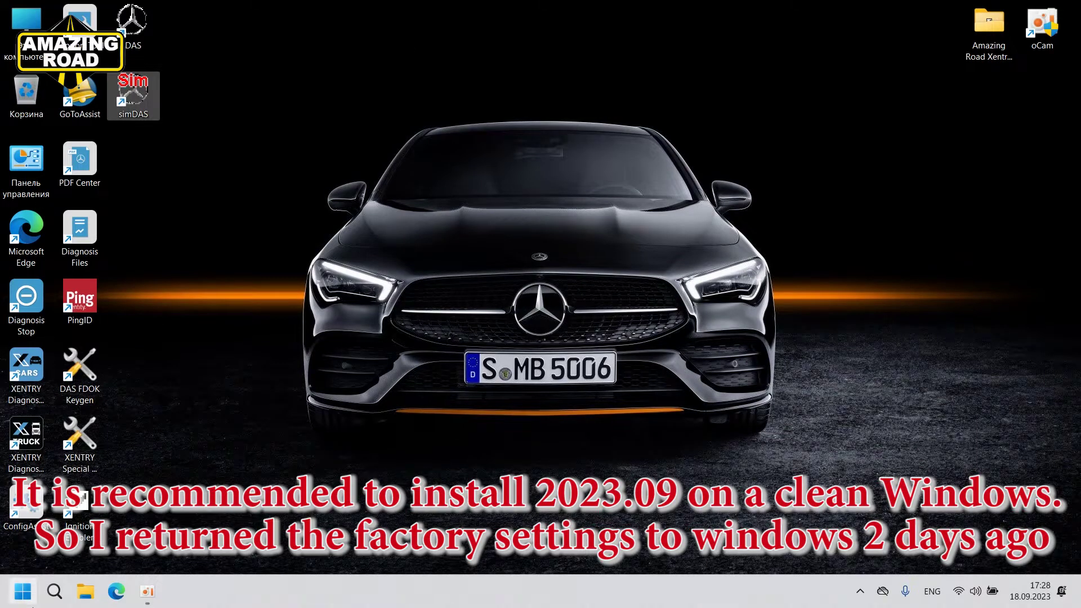
# Open the Windows system information and examine the installation date and Windows edition.
pyautogui.press('super+x')
pyautogui.press('n')
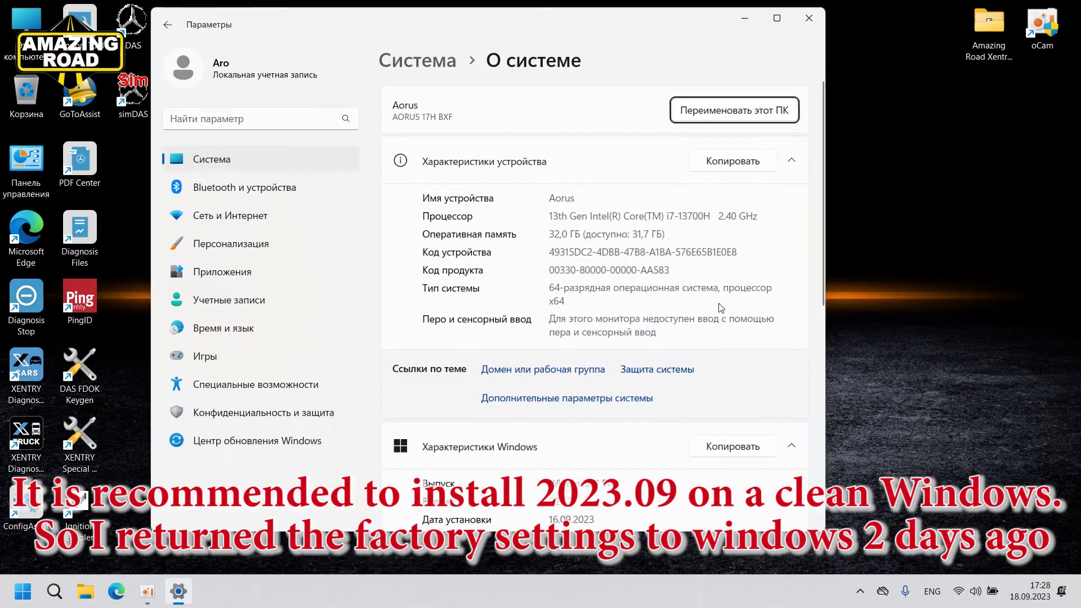
pyautogui.scroll(-3, 651, 349)
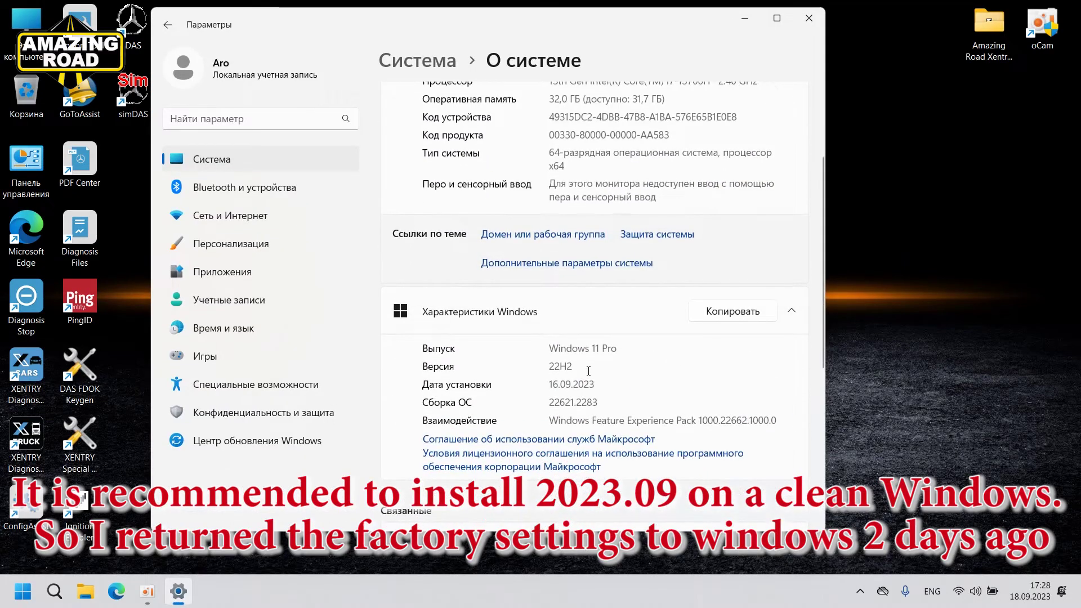
pyautogui.moveTo(552, 383); pyautogui.dragTo(596, 384)
pyautogui.click(581, 381)
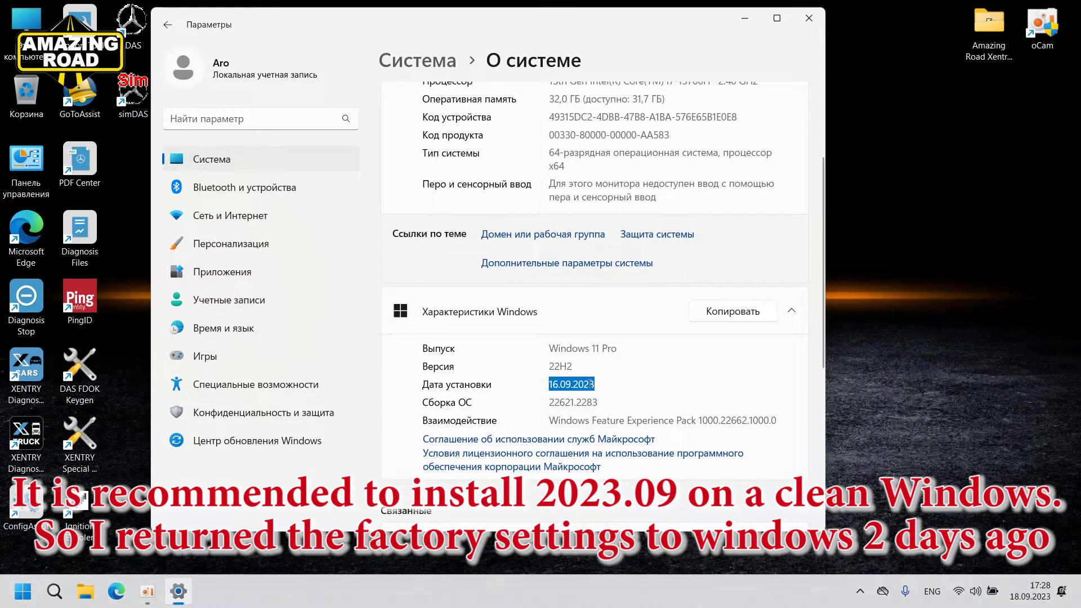
pyautogui.moveTo(551, 347); pyautogui.dragTo(611, 347)
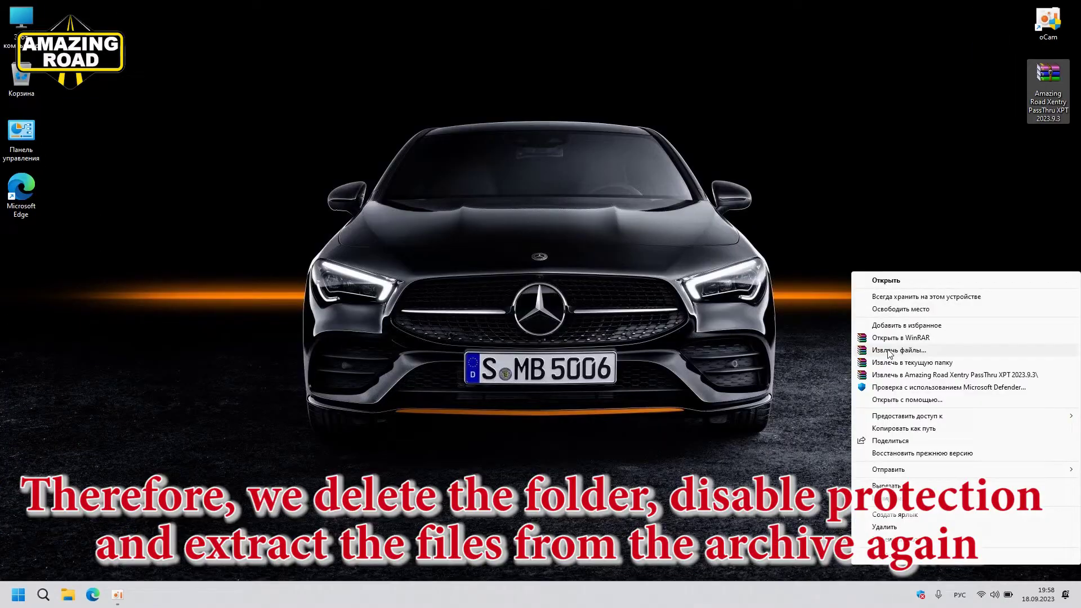
# Extract the Amazing Road Xentry PassThru XPT 2023.9.3 archive to the default desktop folder, supplying the archive password.
pyautogui.click(901, 345)
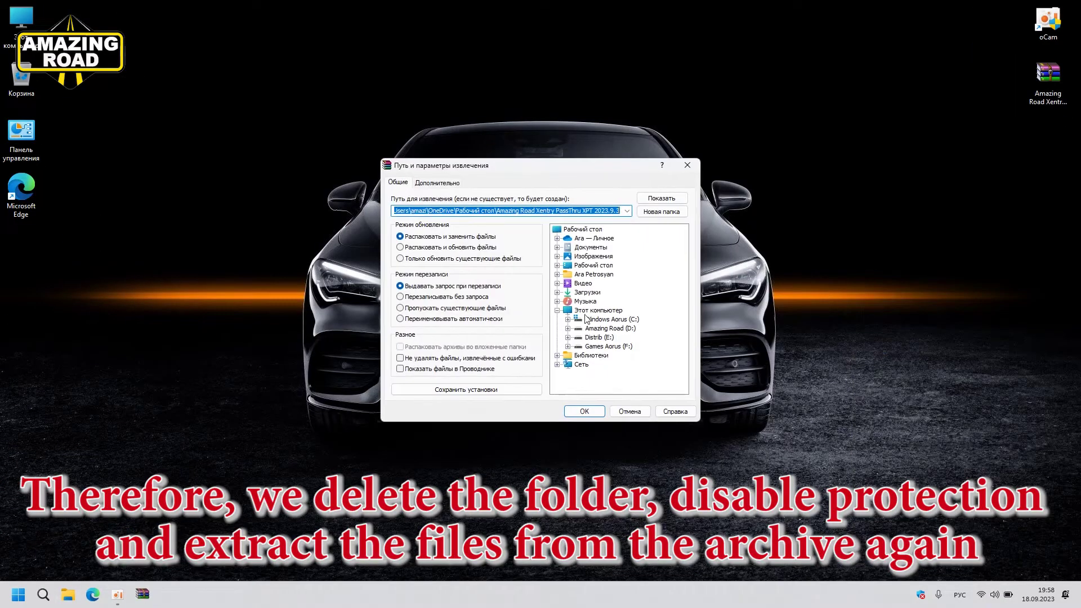
pyautogui.click(585, 412)
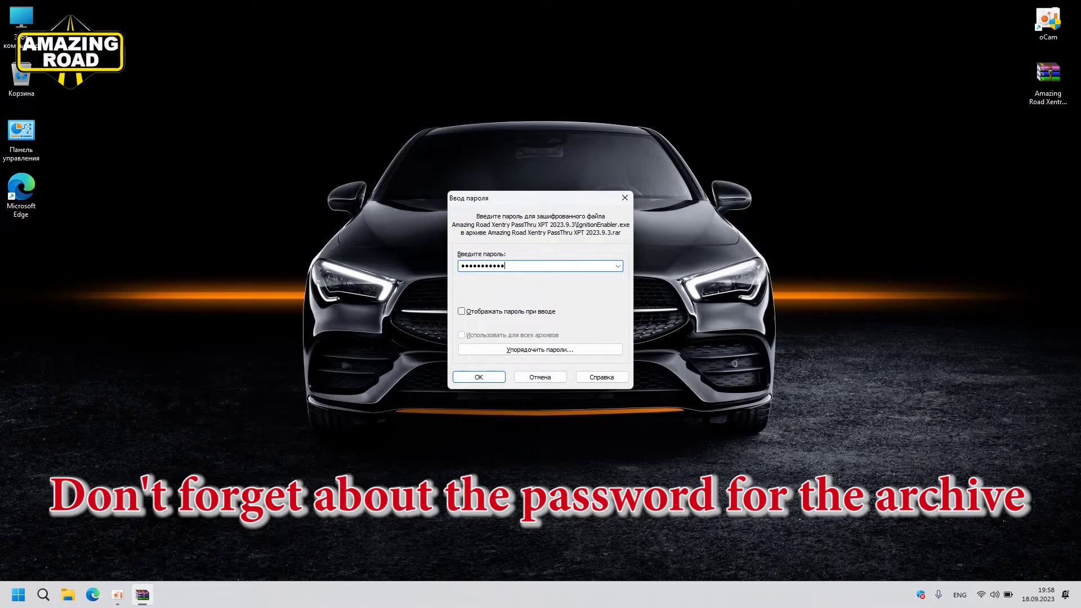
pyautogui.click(490, 376)
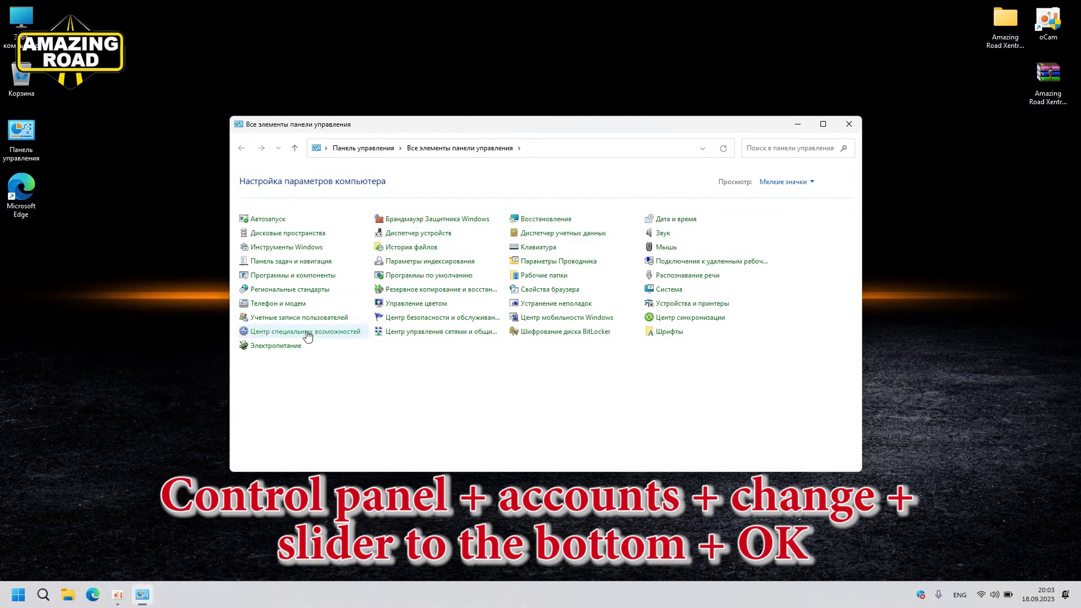
# Set User Account Control notifications to never notify in the user account settings.
pyautogui.click(310, 319)
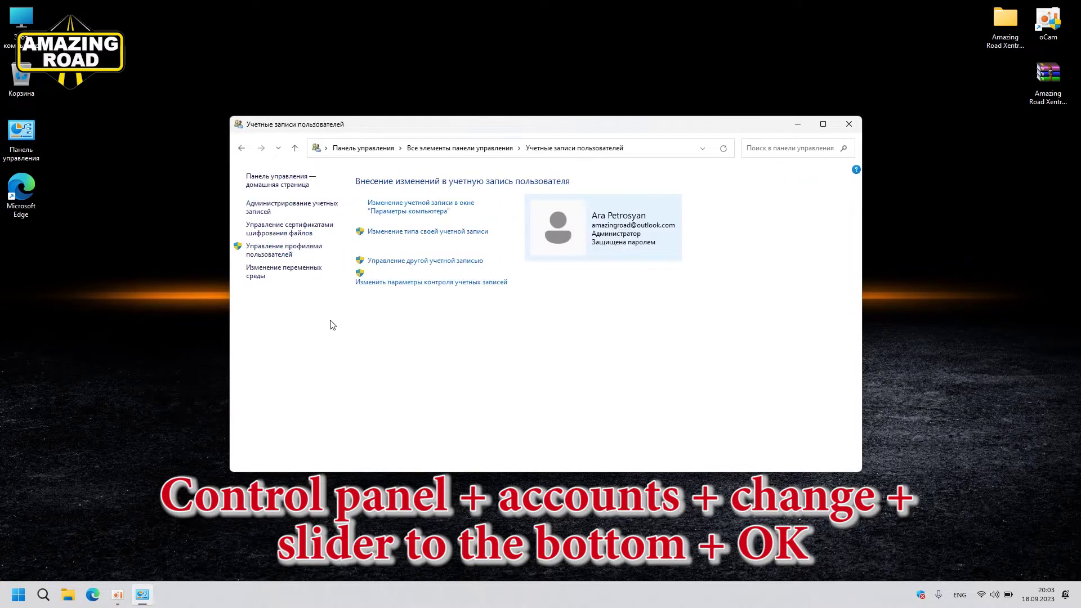
pyautogui.click(400, 284)
pyautogui.moveTo(410, 278); pyautogui.dragTo(413, 365)
pyautogui.click(633, 432)
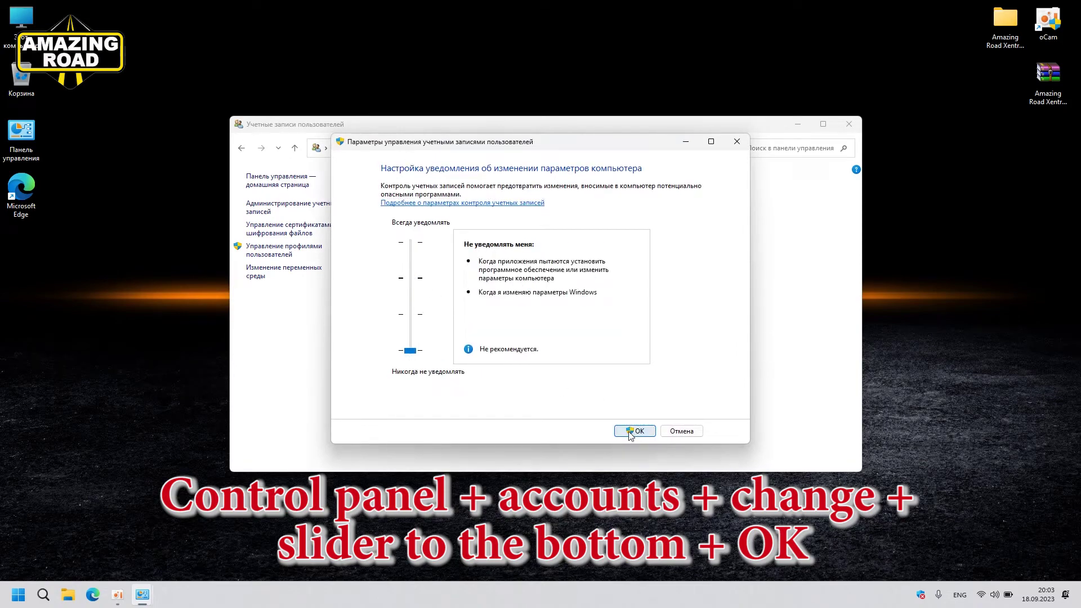
pyautogui.click(849, 123)
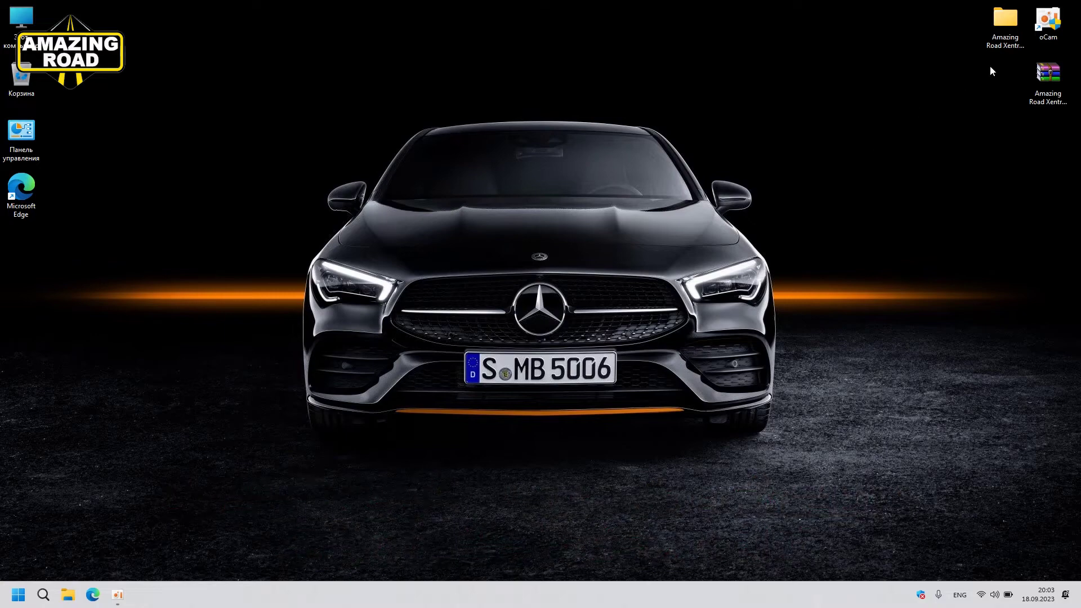
# Run the start application from the extracted XPT 2023.9.3 folder as administrator and minimize the folder window.
pyautogui.doubleClick(1004, 22)
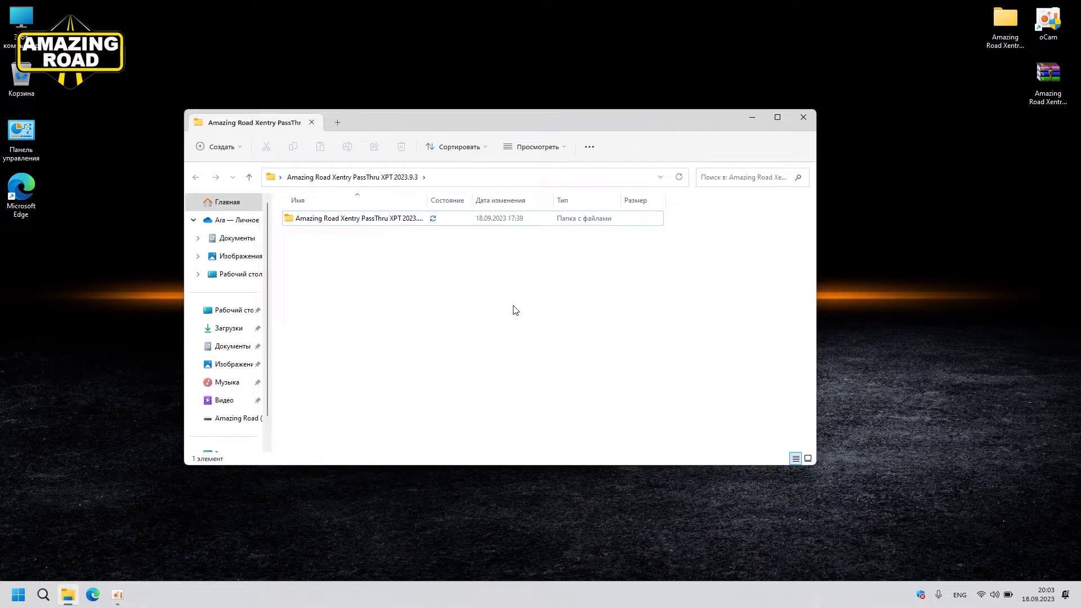
pyautogui.doubleClick(362, 220)
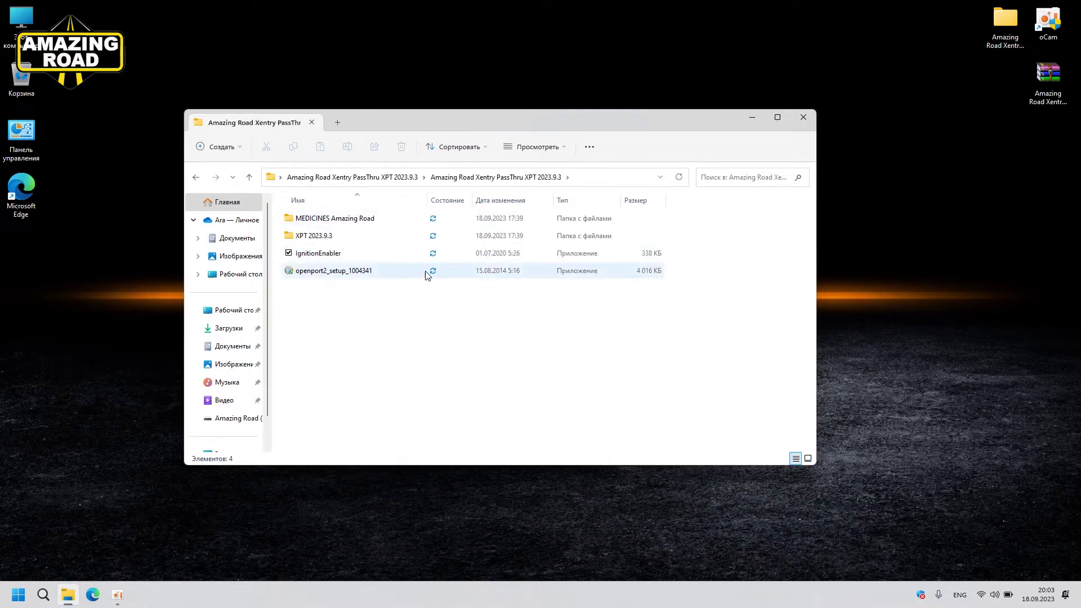
pyautogui.doubleClick(316, 239)
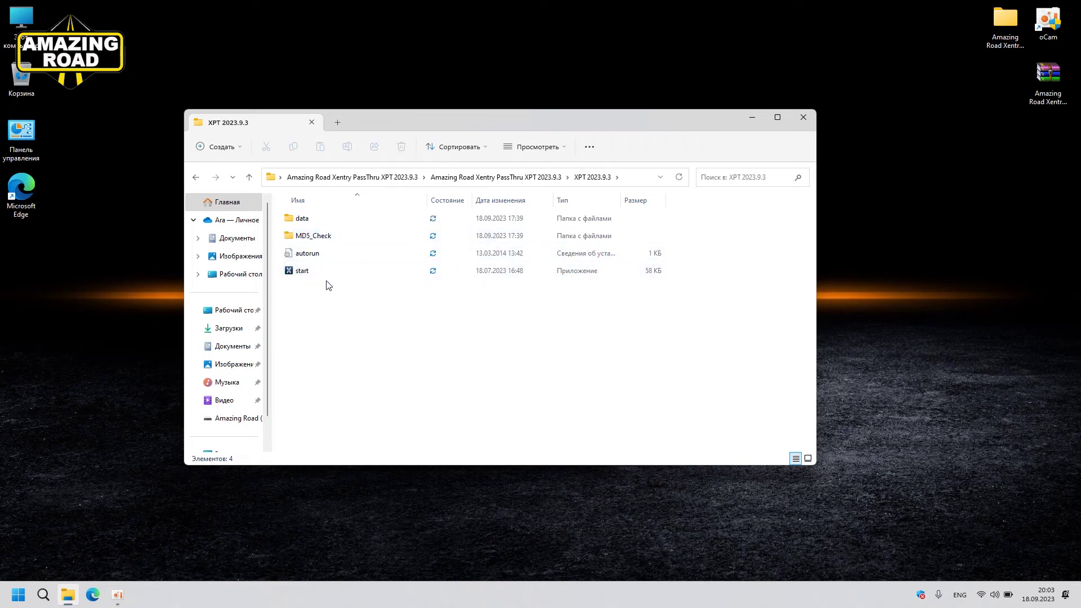
pyautogui.click(302, 271)
pyautogui.rightClick(313, 275)
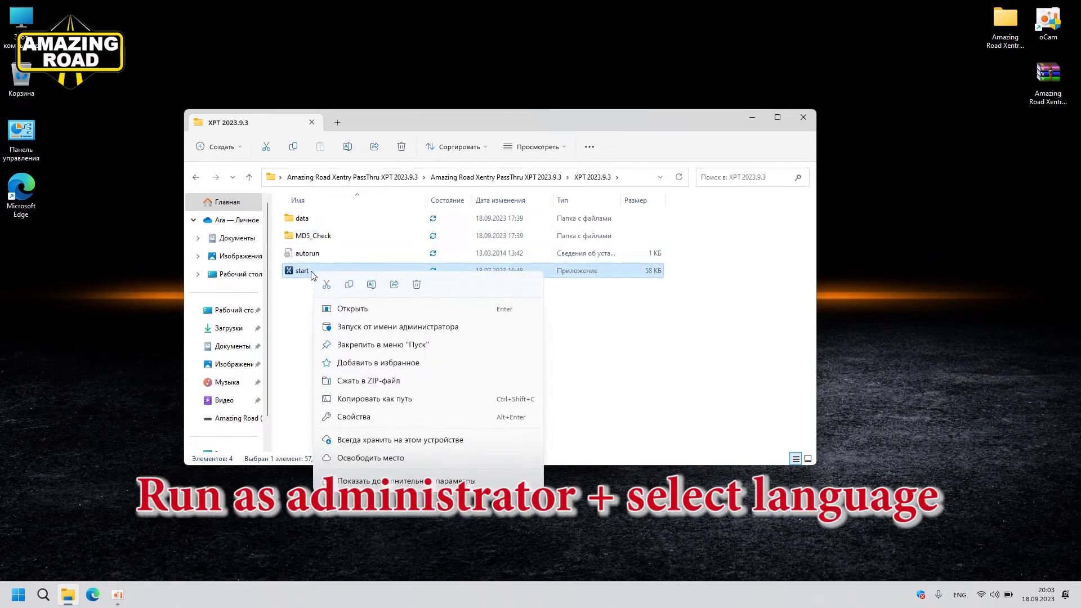
pyautogui.click(396, 329)
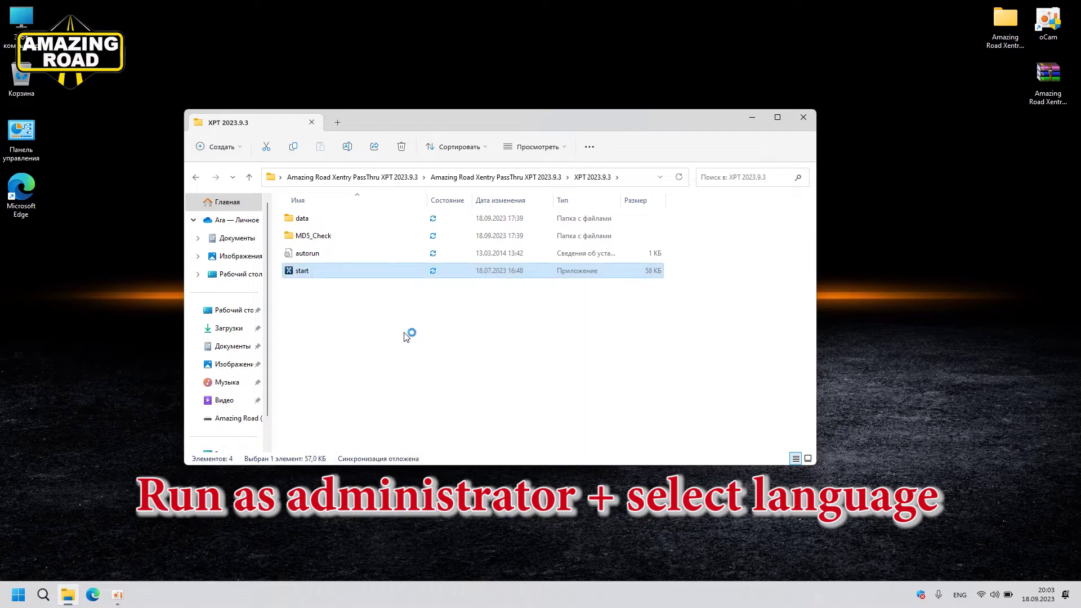
pyautogui.click(753, 118)
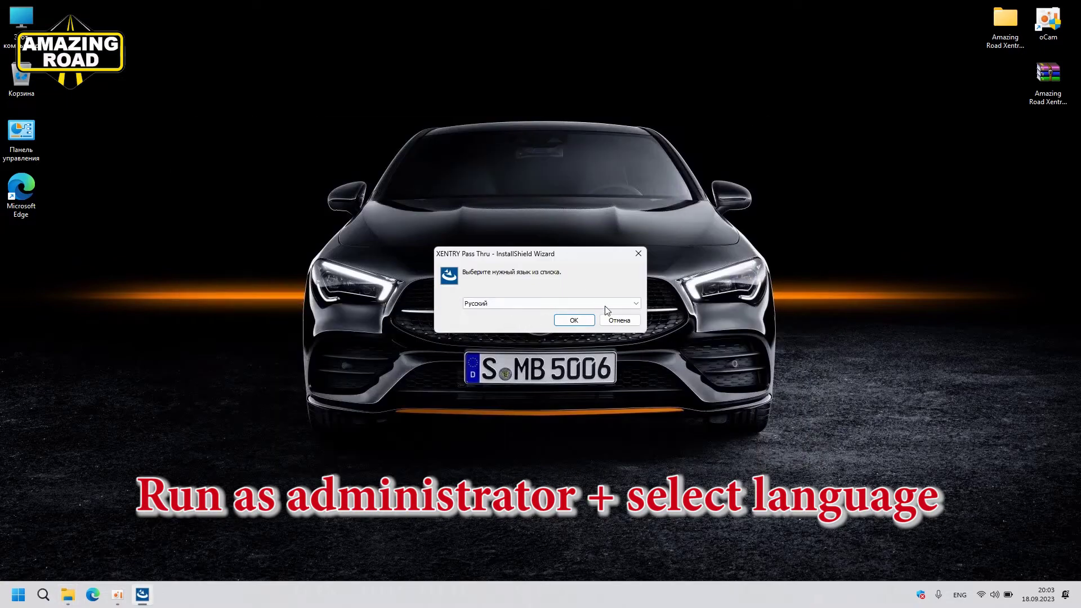
# Use Russian as the XENTRY Pass Thru setup language and install the required prerequisite components.
pyautogui.click(633, 304)
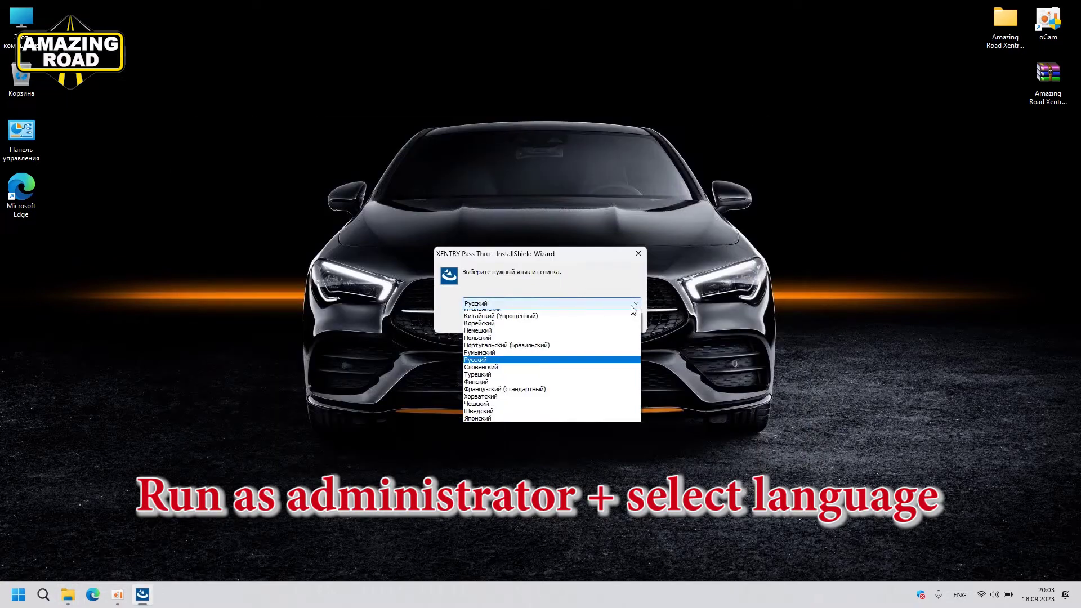
pyautogui.click(607, 267)
pyautogui.click(572, 323)
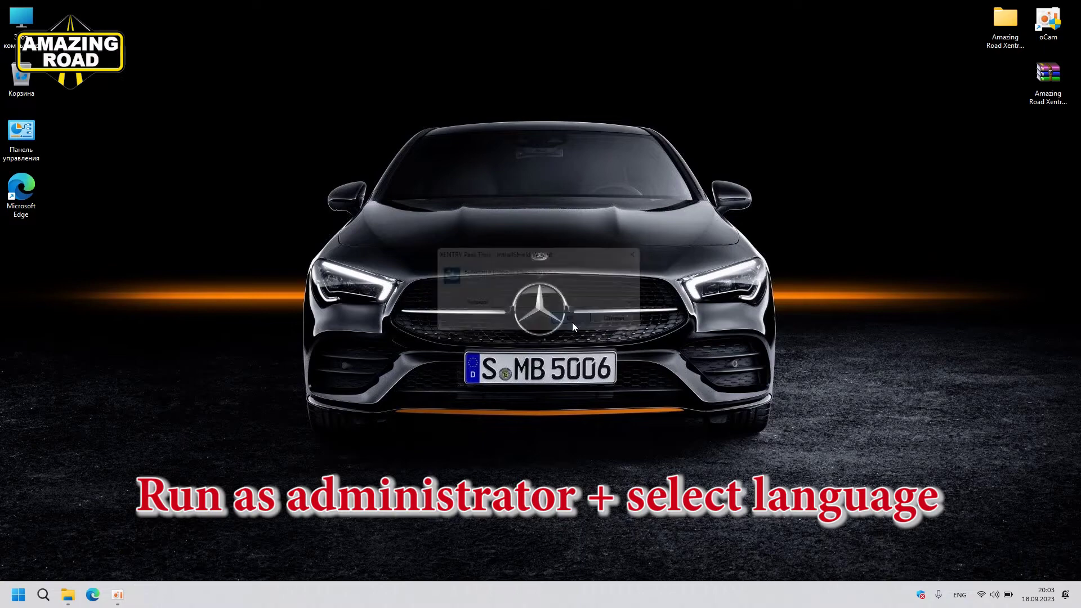
pyautogui.moveTo(667, 262); pyautogui.dragTo(664, 295)
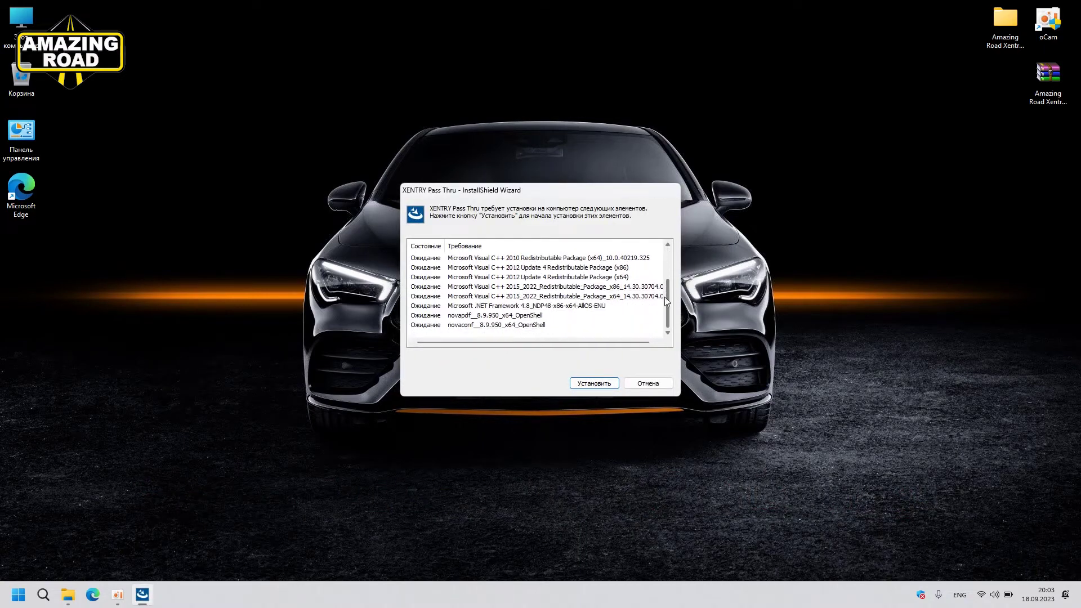
pyautogui.moveTo(663, 322)
pyautogui.mouseDown()
pyautogui.moveTo(663, 271)
pyautogui.moveTo(663, 343)
pyautogui.mouseUp()
pyautogui.click(595, 383)
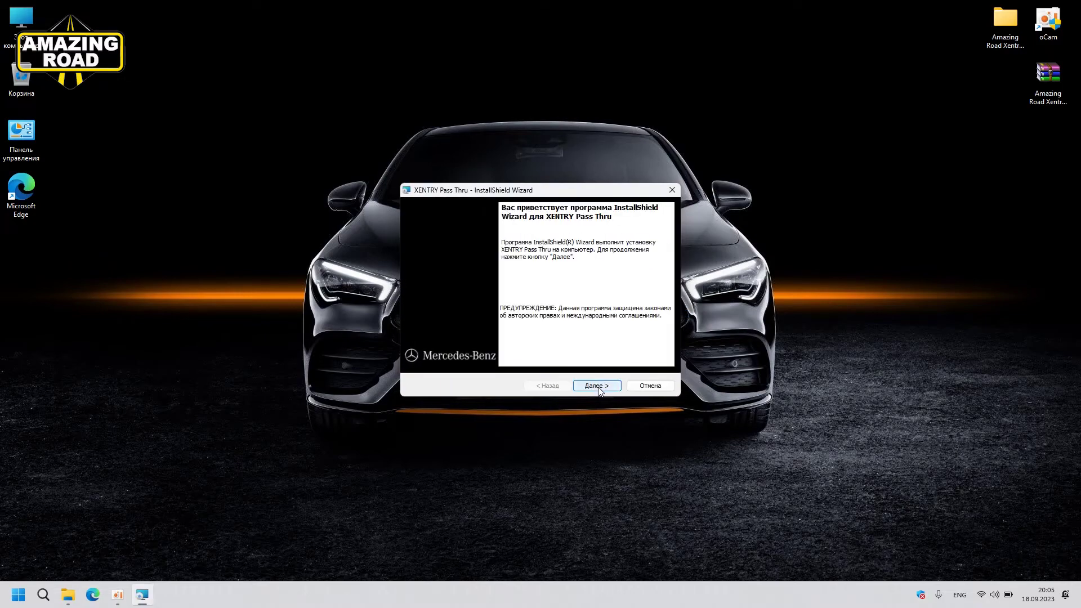
# Choose the USA customer option in the XENTRY Pass Thru setup and accept the licence agreement.
pyautogui.click(596, 385)
pyautogui.click(440, 259)
pyautogui.click(614, 388)
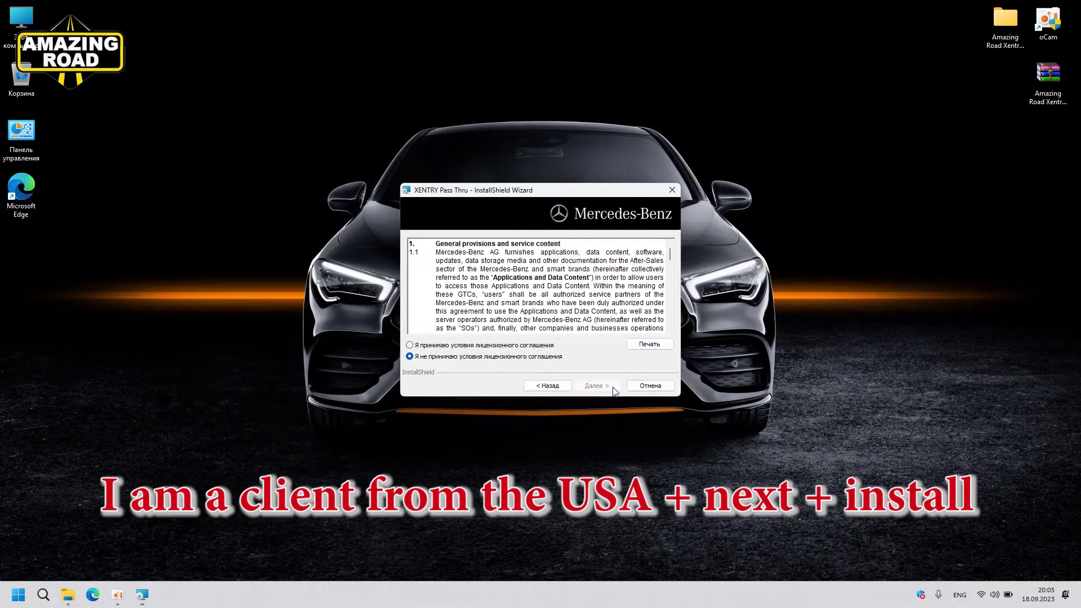
pyautogui.click(457, 346)
pyautogui.click(597, 386)
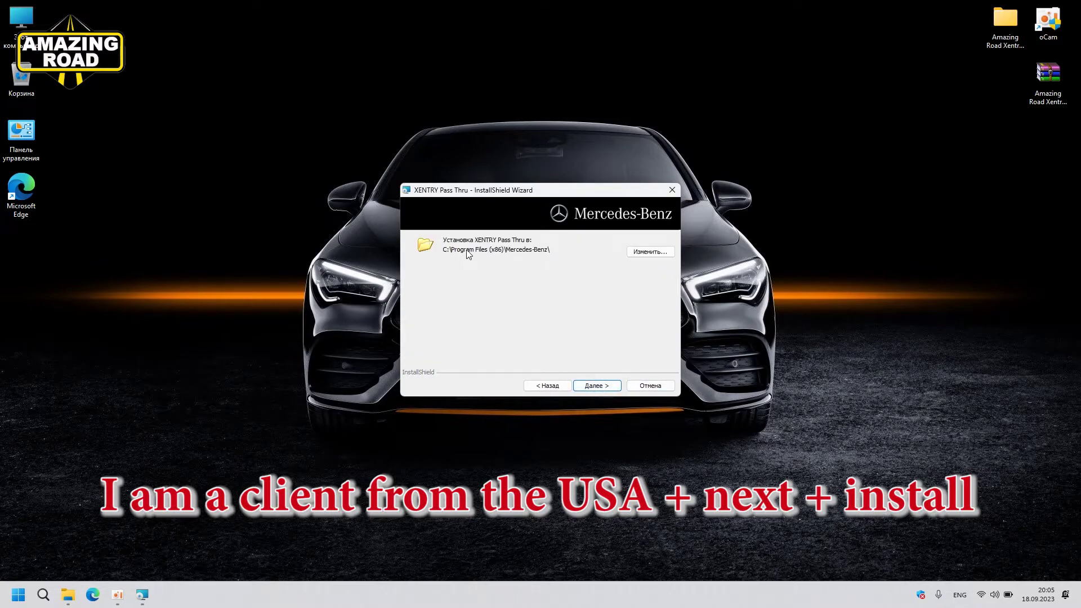
# Keep the C:\Program Files (x86)\Mercedes-Benz\ destination and default components, and start the XENTRY Pass Thru installation.
pyautogui.click(594, 387)
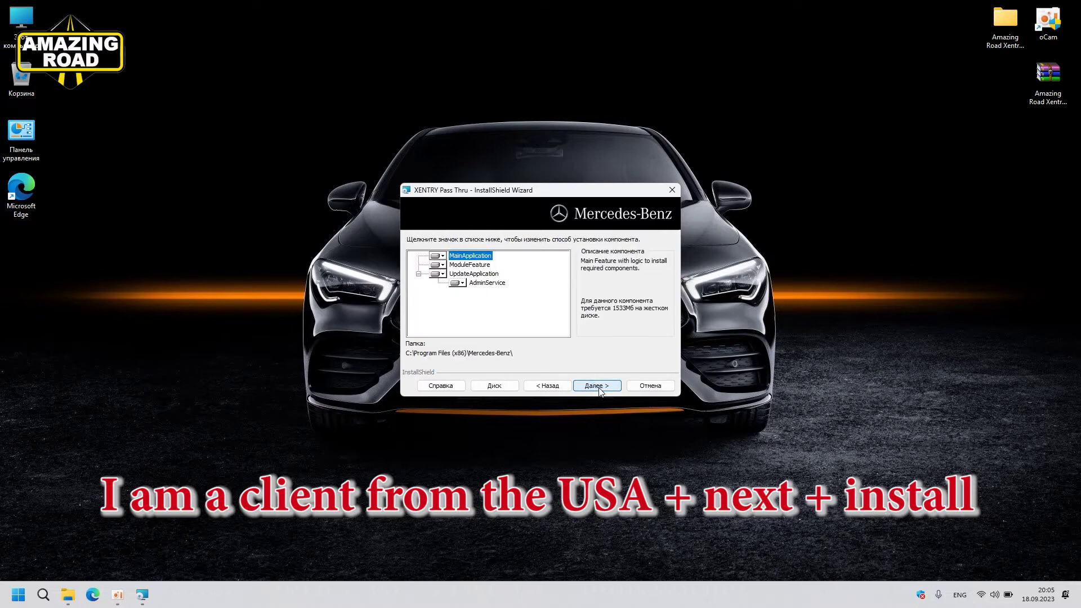
pyautogui.click(596, 386)
pyautogui.click(598, 388)
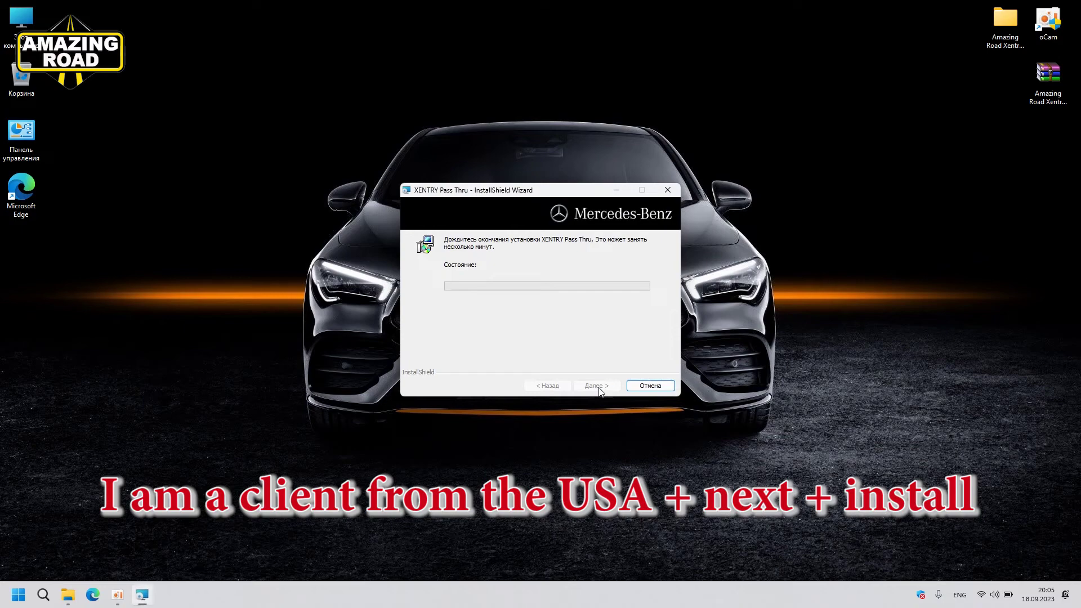
# Permanently delete the Amazing Road Xentry PassThru XPT 2023.9.3 archive from the desktop.
pyautogui.click(1047, 76)
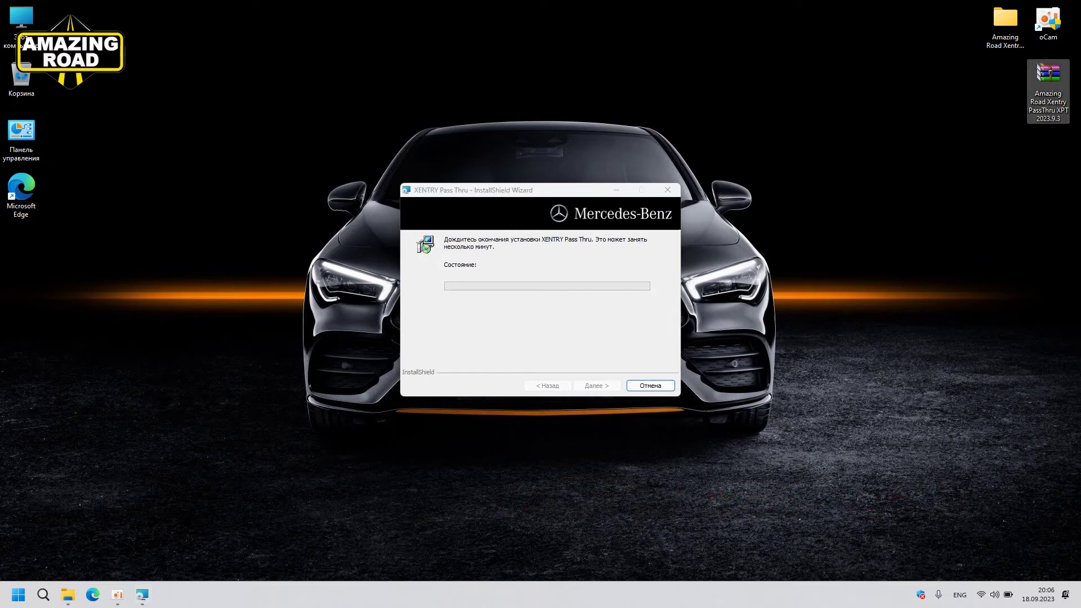
pyautogui.hotkey('shift', 'Delete')
pyautogui.press('Return')
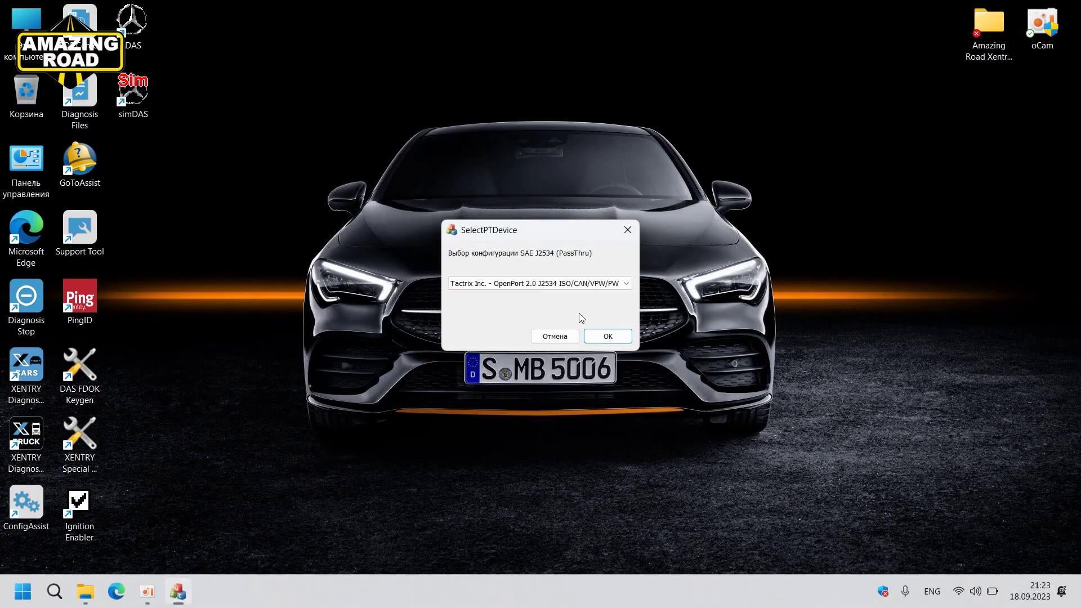
# Confirm the Tactrix OpenPort 2.0 J2534 configuration and open the Mercedes-Benz passenger car model list.
pyautogui.click(617, 335)
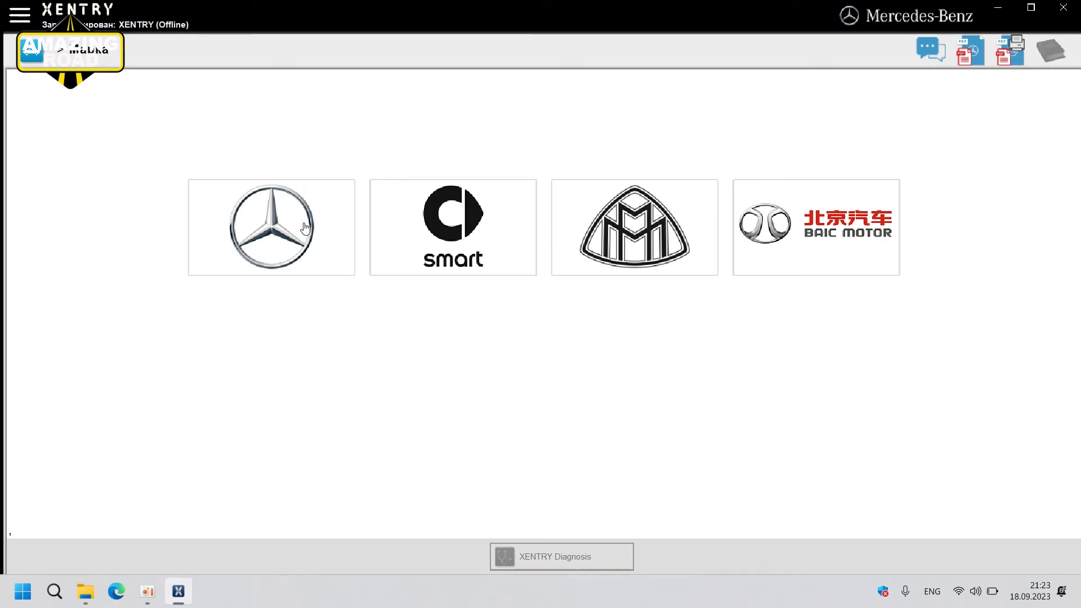
pyautogui.click(305, 227)
pyautogui.click(77, 114)
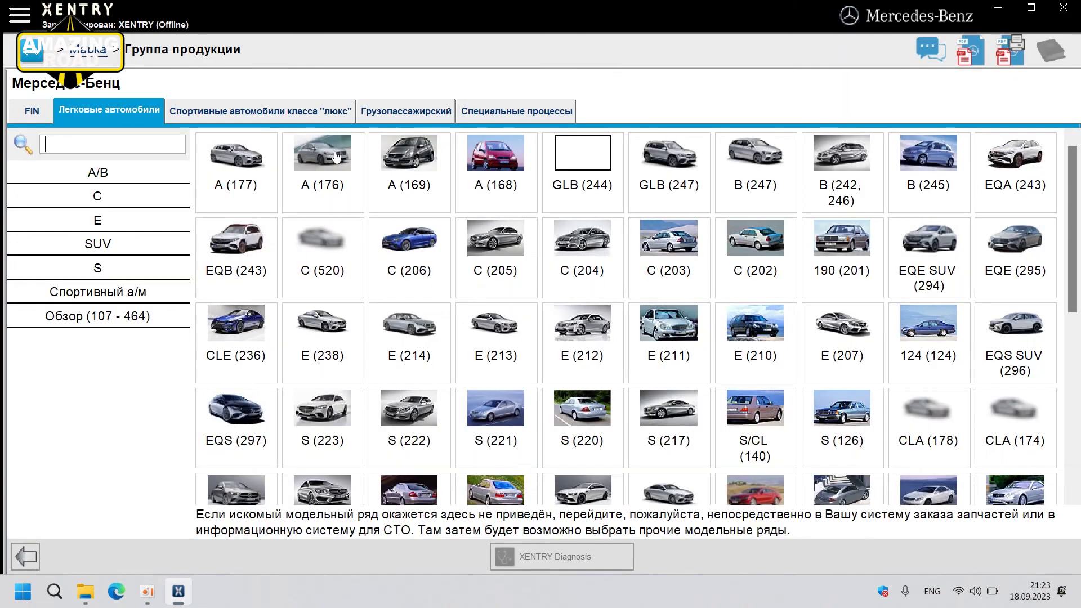
# Review the passenger car models by class: A/B, C, E, SUV, S, sports cars and the 107 - 464 overview.
pyautogui.scroll(-3, 557, 257)
pyautogui.scroll(3, 562, 287)
pyautogui.click(134, 179)
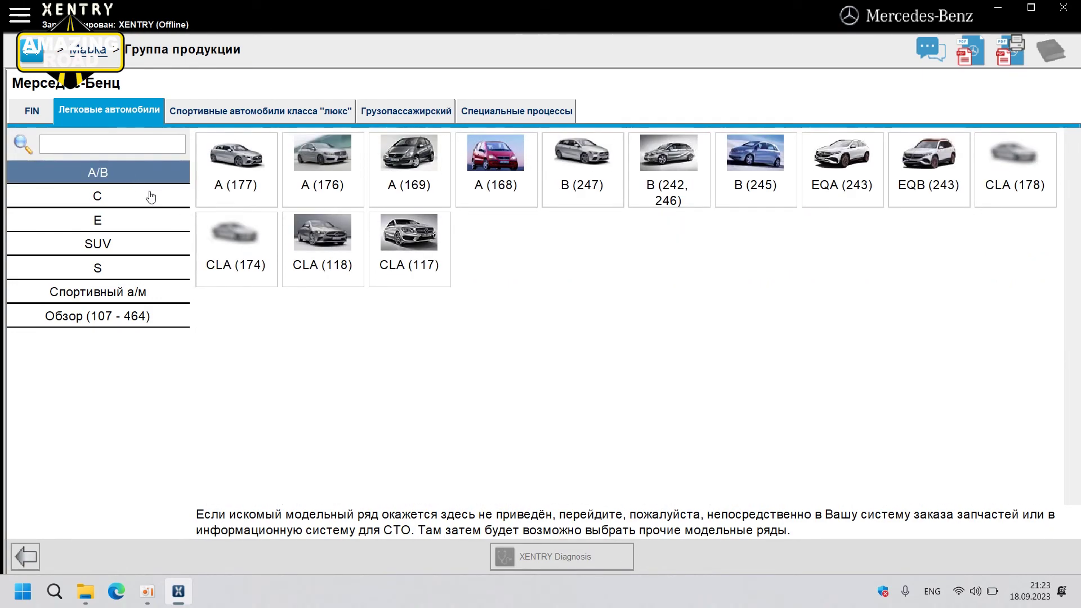
pyautogui.click(125, 203)
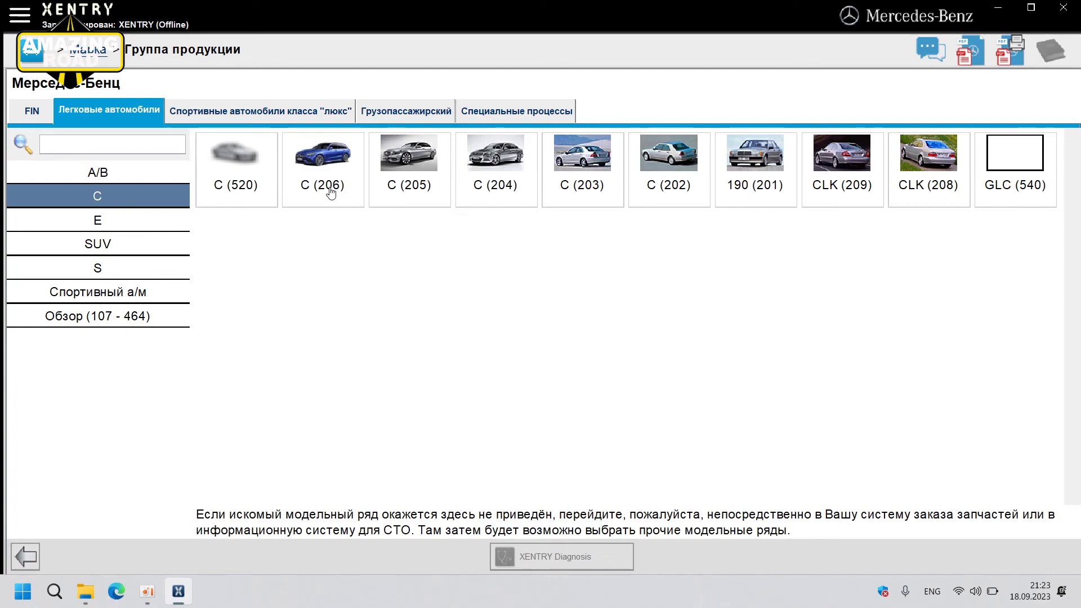
pyautogui.click(121, 224)
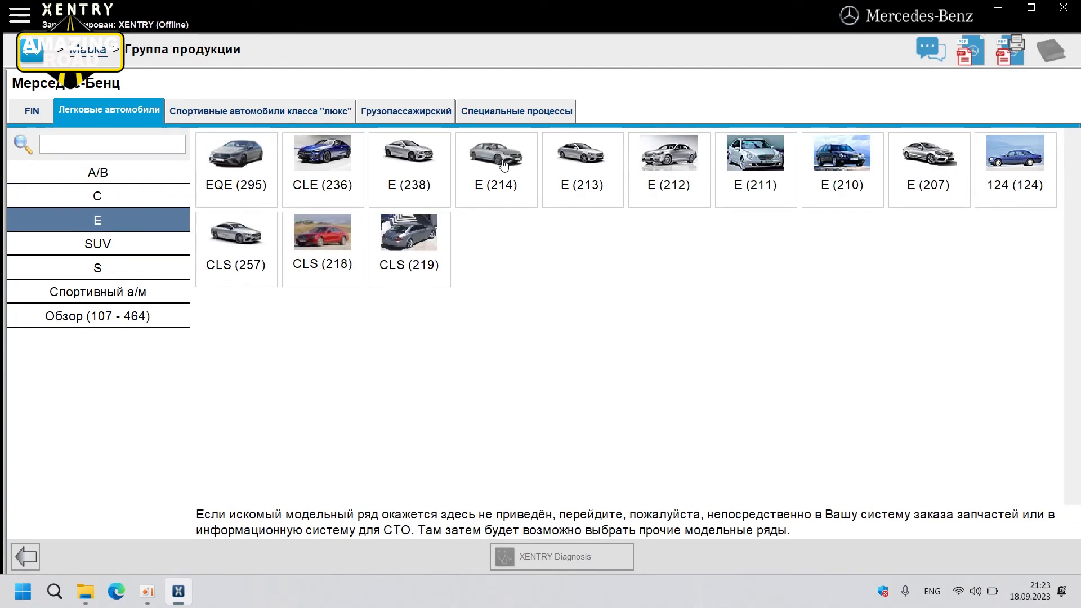
pyautogui.click(120, 243)
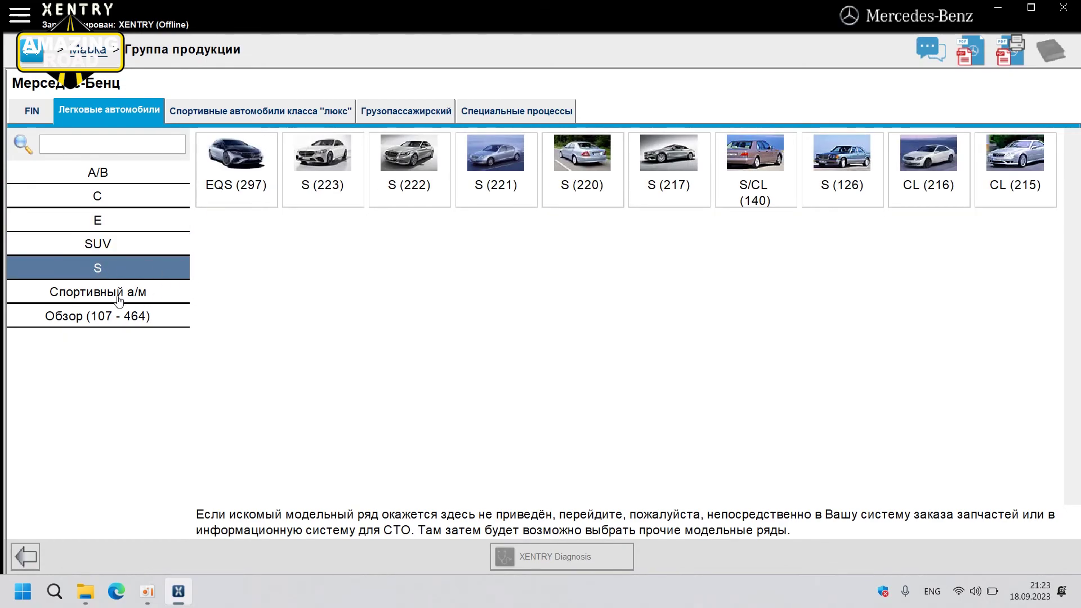
pyautogui.click(153, 294)
pyautogui.click(146, 321)
pyautogui.scroll(-2, 631, 267)
pyautogui.scroll(2, 631, 267)
# Review the Mercedes-Benz luxury sports cars, the vans and the special processes product groups.
pyautogui.click(279, 112)
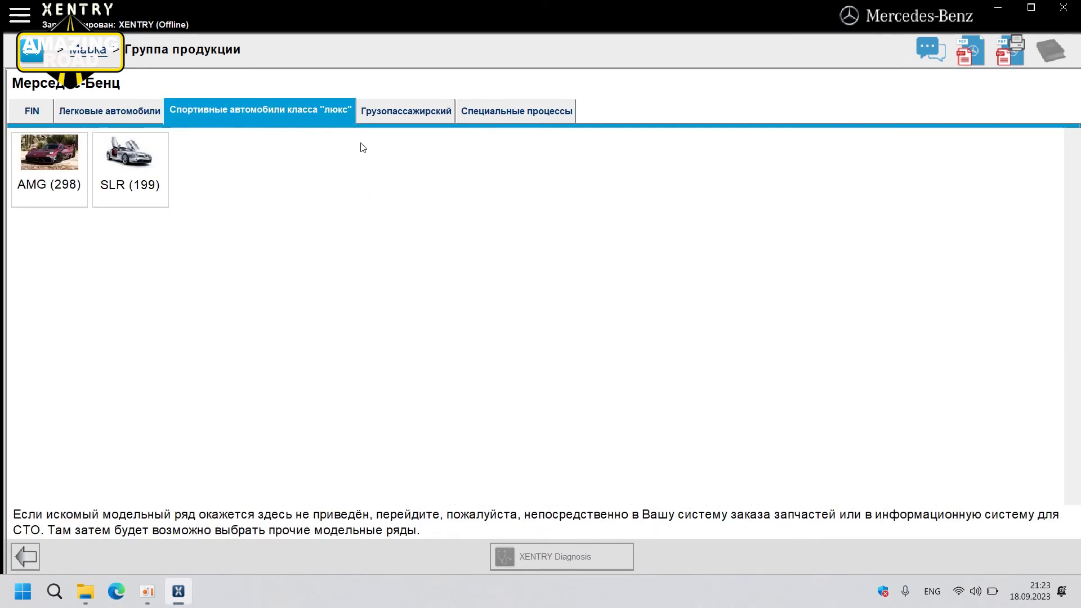
pyautogui.click(419, 115)
pyautogui.click(558, 121)
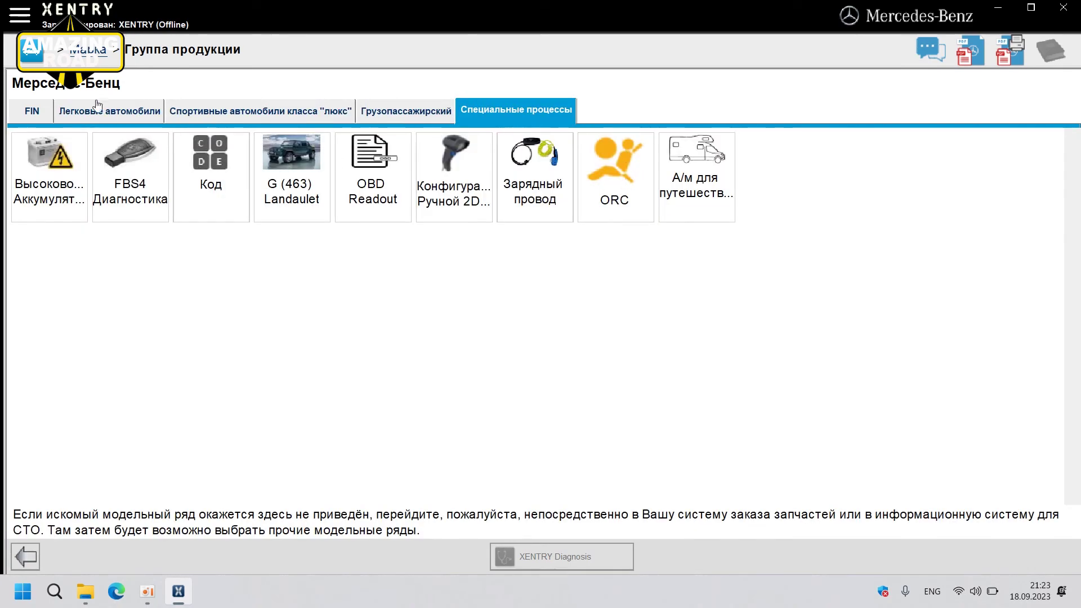
# Examine the general system settings for date and time format, language, and XENTRY Diagnosis system and data version.
pyautogui.click(23, 20)
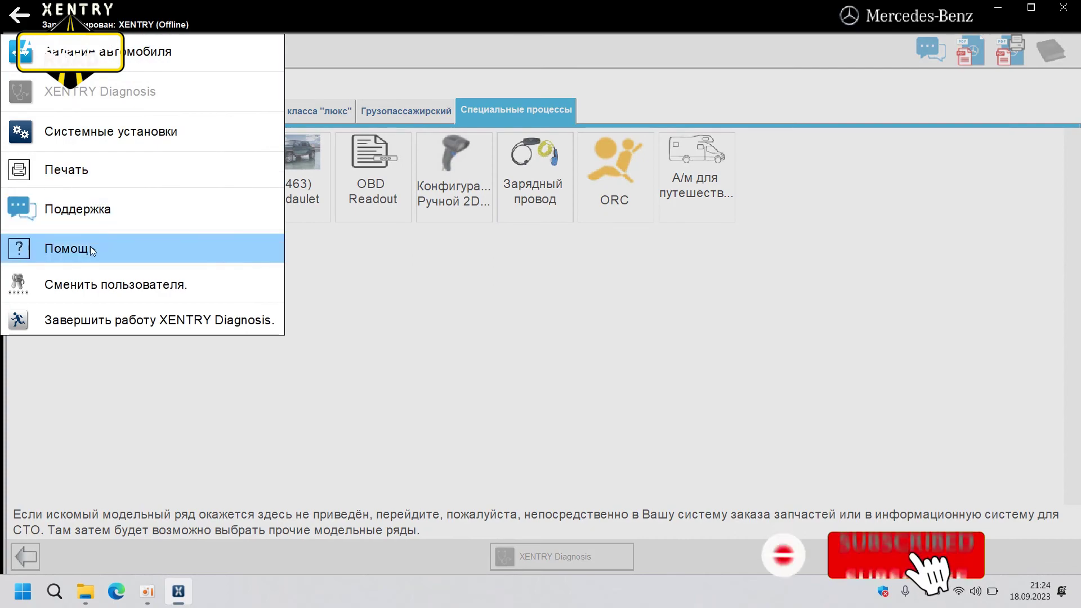
pyautogui.click(105, 140)
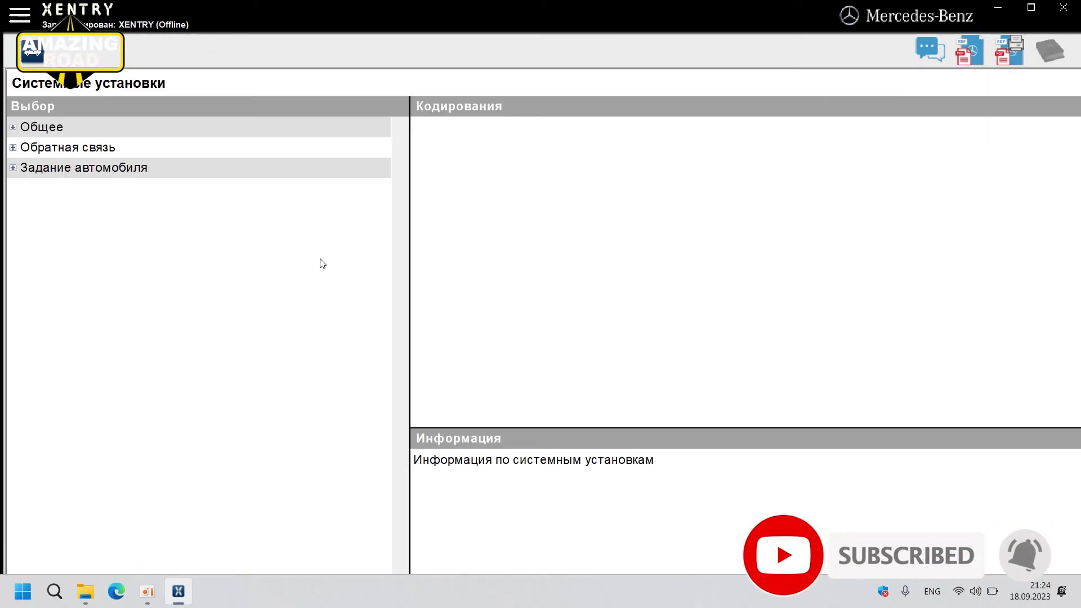
pyautogui.click(13, 127)
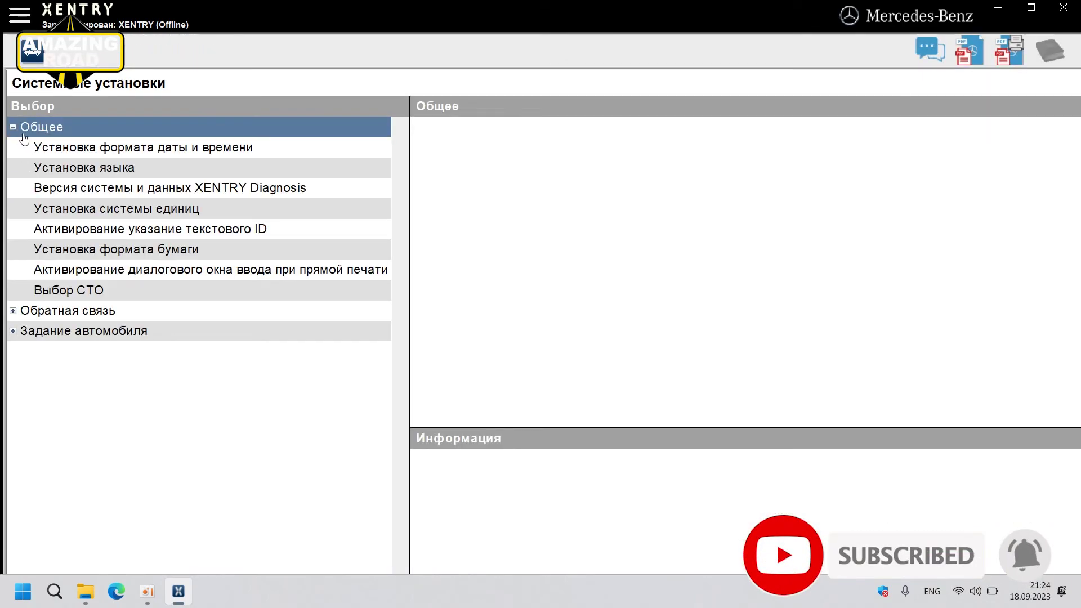
pyautogui.click(145, 150)
pyautogui.click(142, 169)
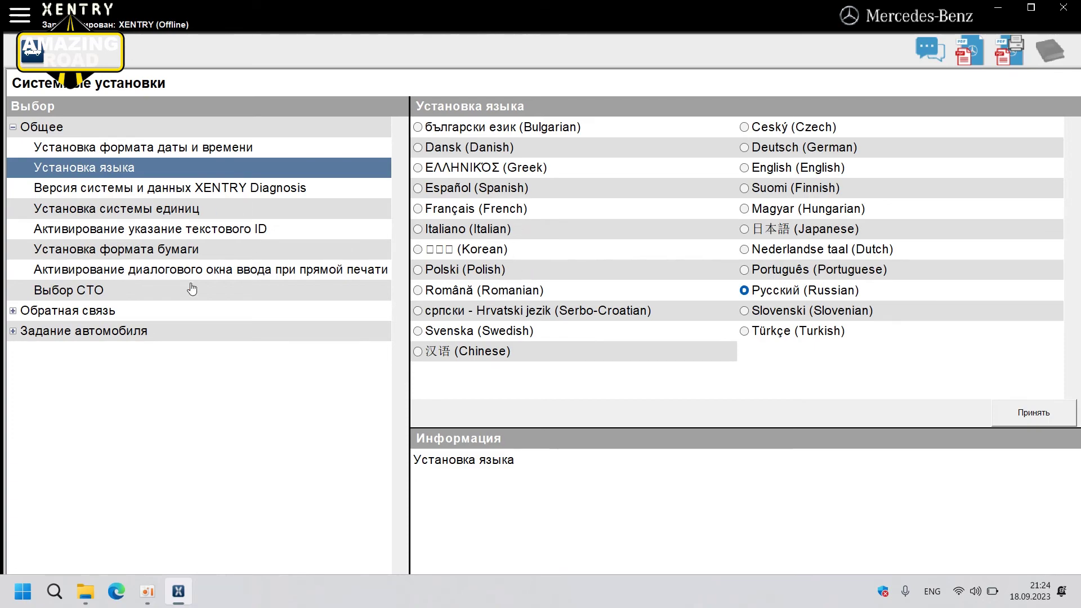
pyautogui.click(222, 194)
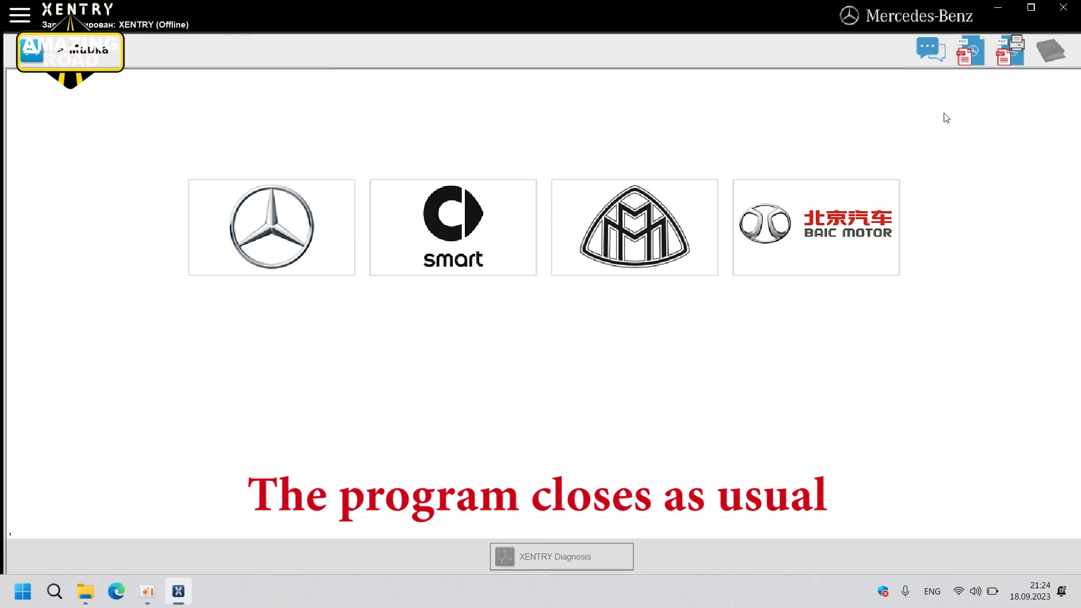
# Close XENTRY Diagnosis and confirm ending the program.
pyautogui.click(1065, 9)
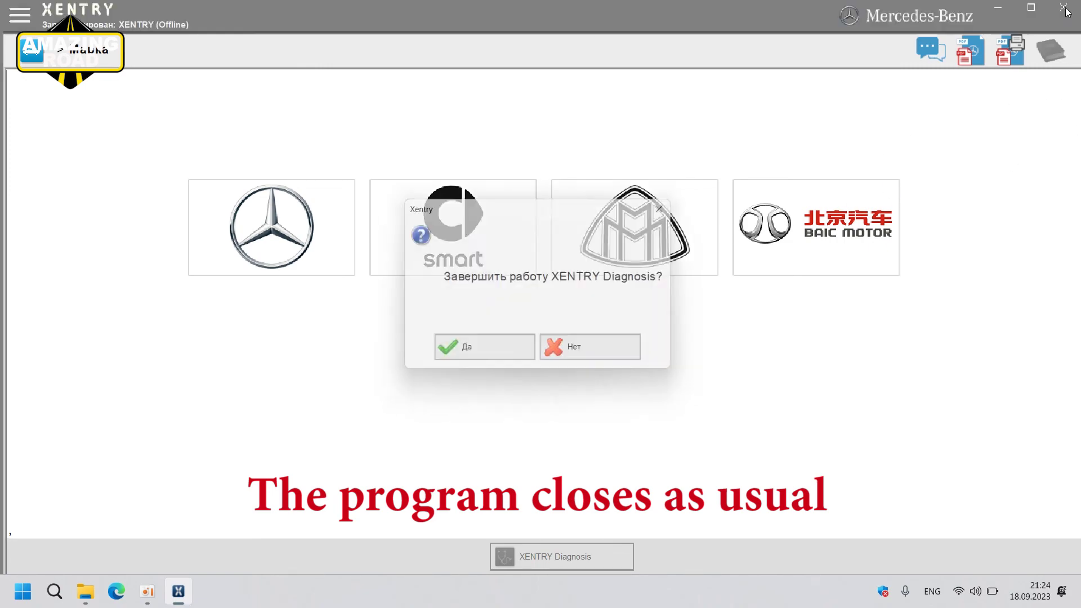
pyautogui.click(493, 350)
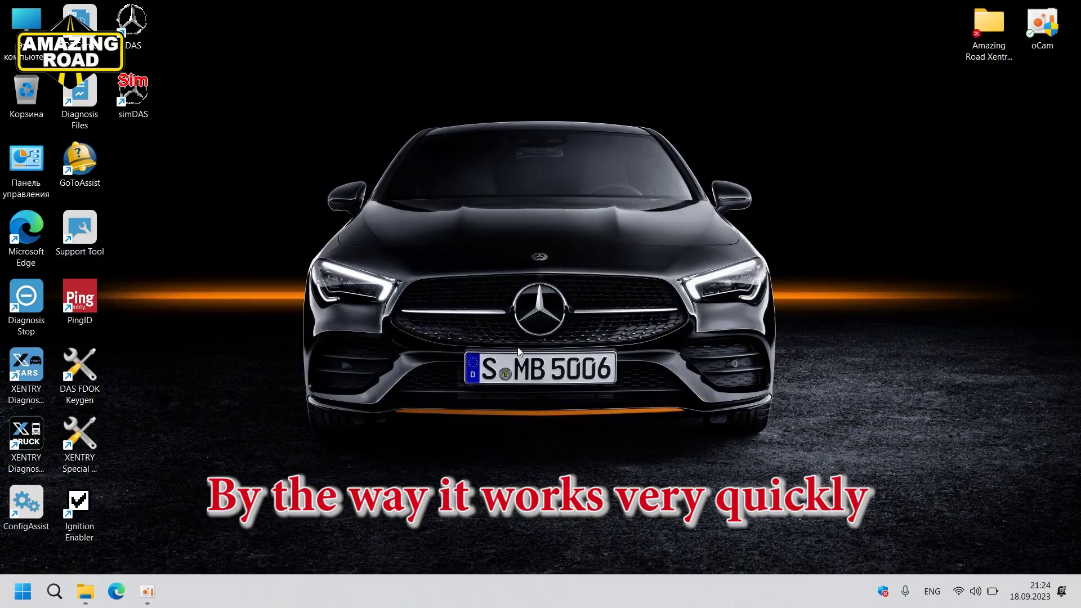